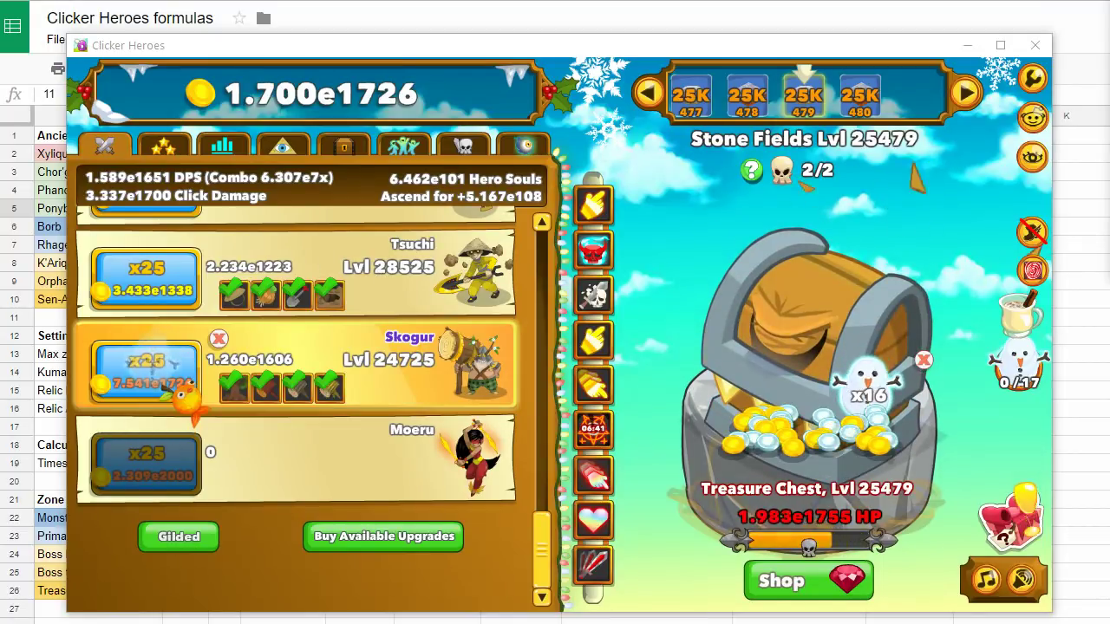
# - Review the transcension history in the game statistics through the most recent entry, and close the list
pyautogui.click(250, 144)
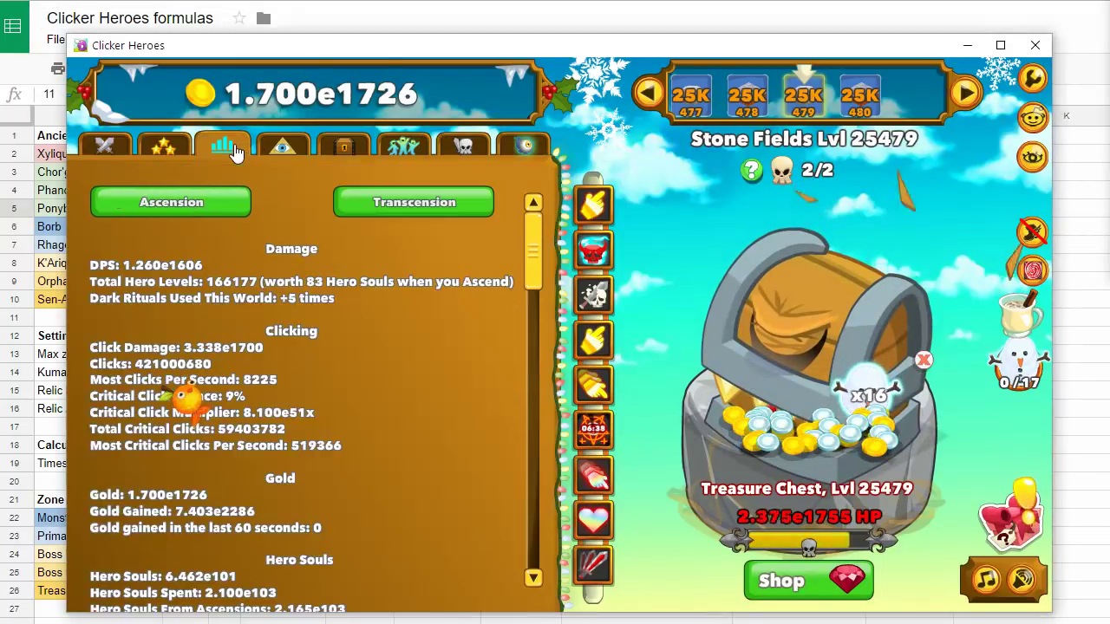
pyautogui.click(414, 204)
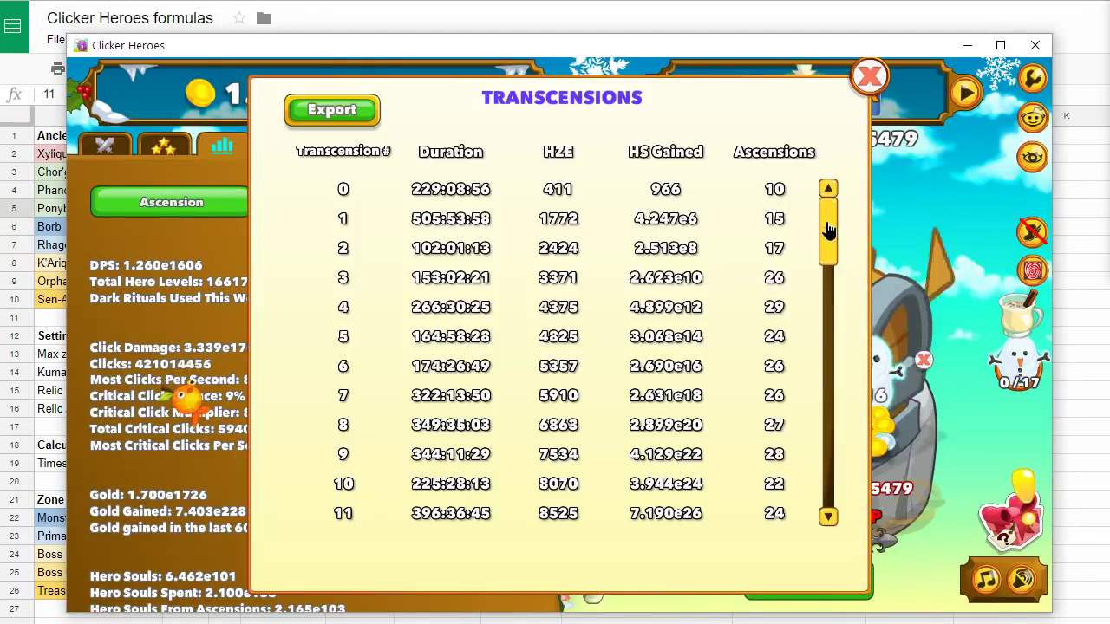
pyautogui.moveTo(828, 230); pyautogui.dragTo(833, 340)
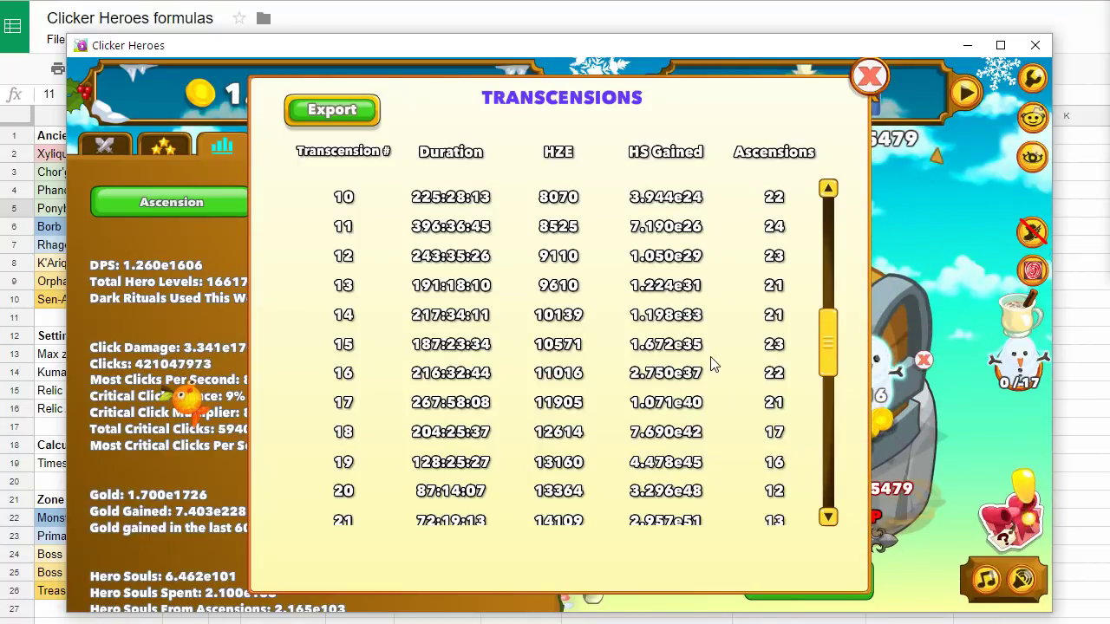
pyautogui.scroll(-3, 711, 364)
pyautogui.scroll(-1, 703, 325)
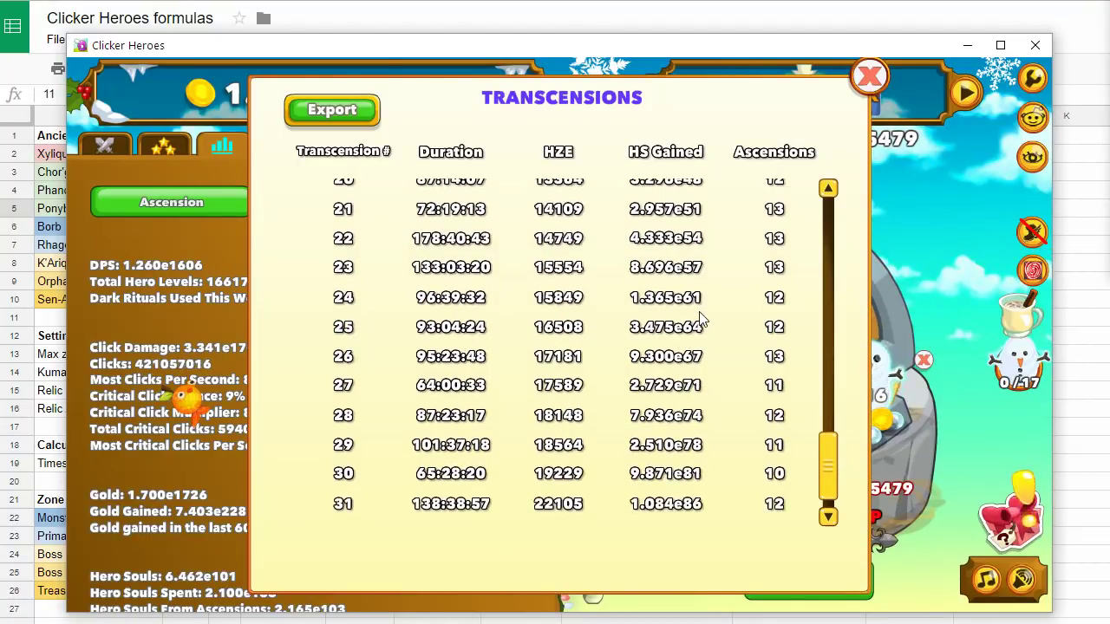
pyautogui.scroll(-1, 700, 321)
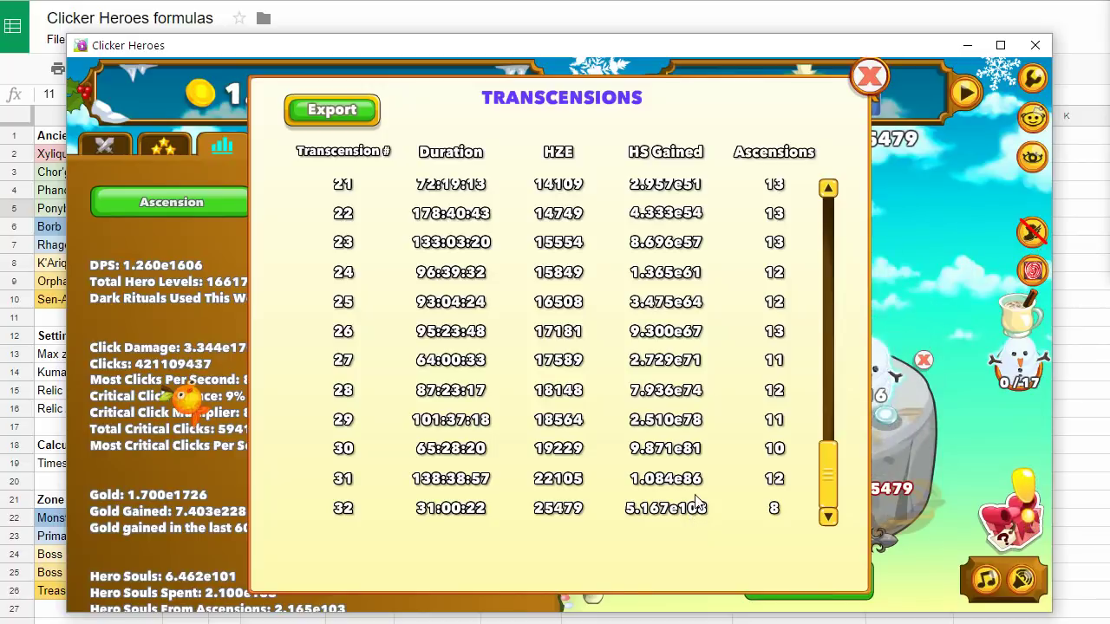
pyautogui.click(870, 78)
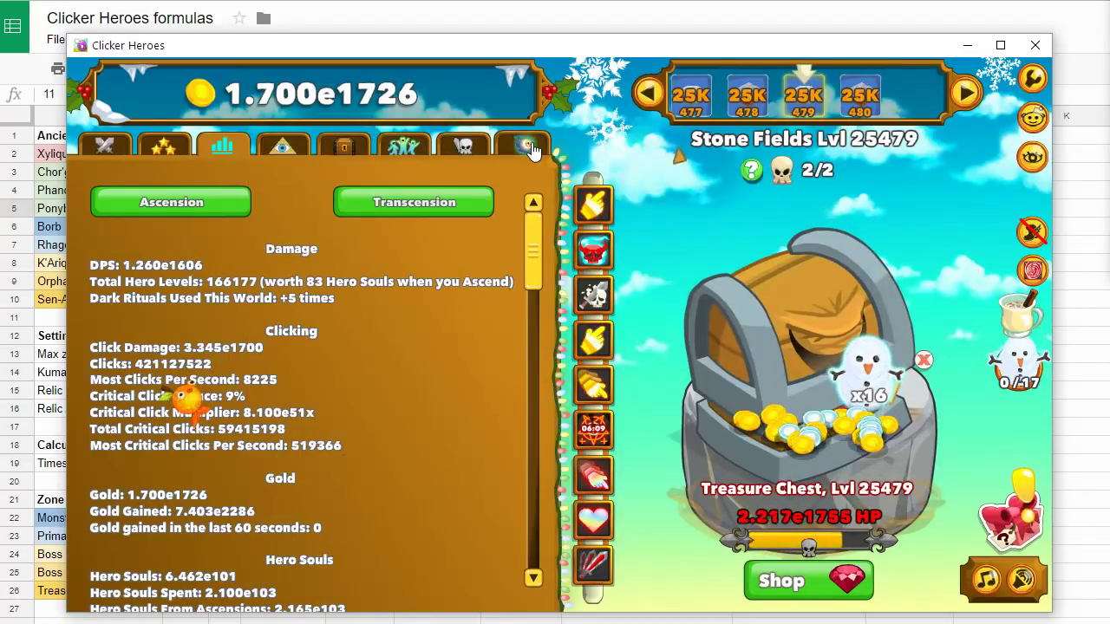
# - Look through the Outsiders' levels and bonuses, including Chor'gorloth, Phandoryss and Ponyboy
pyautogui.moveTo(1036, 382)
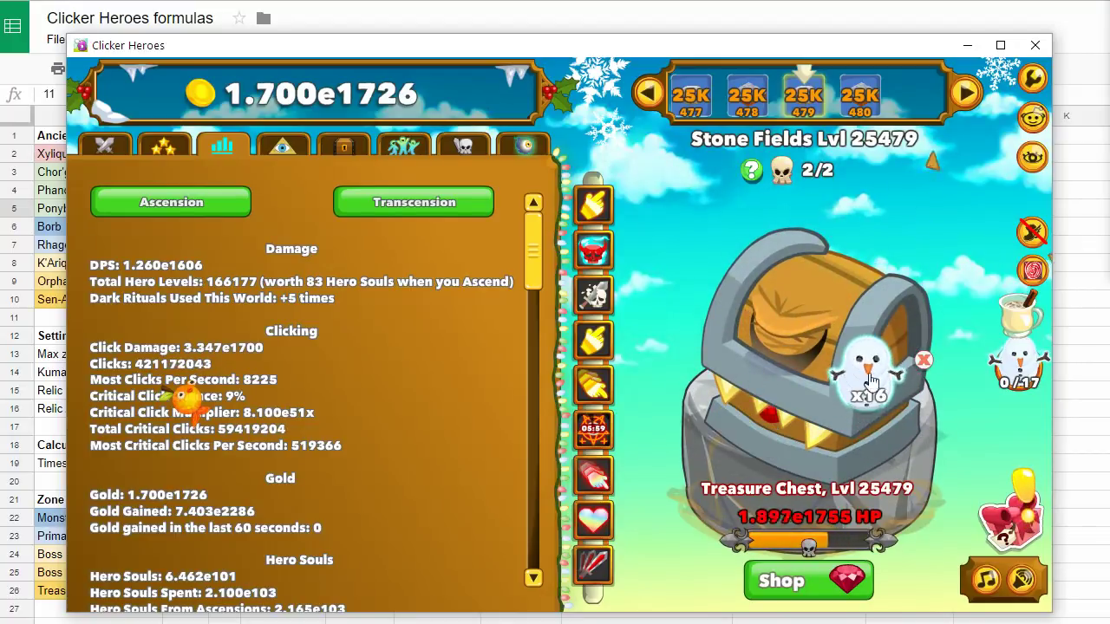
pyautogui.click(529, 146)
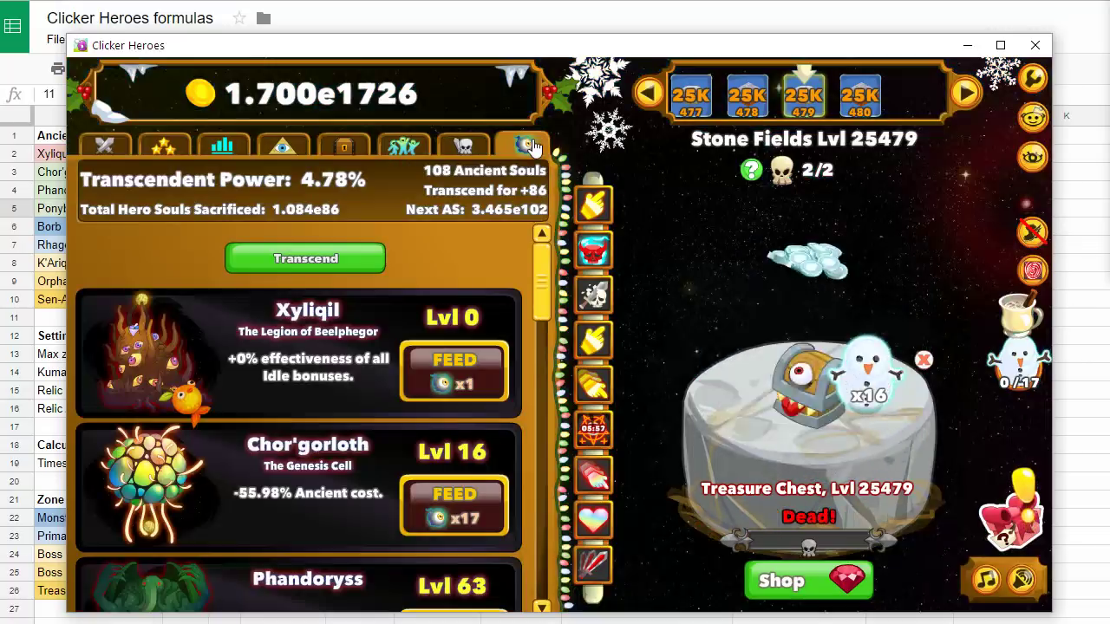
pyautogui.scroll(-4, 486, 312)
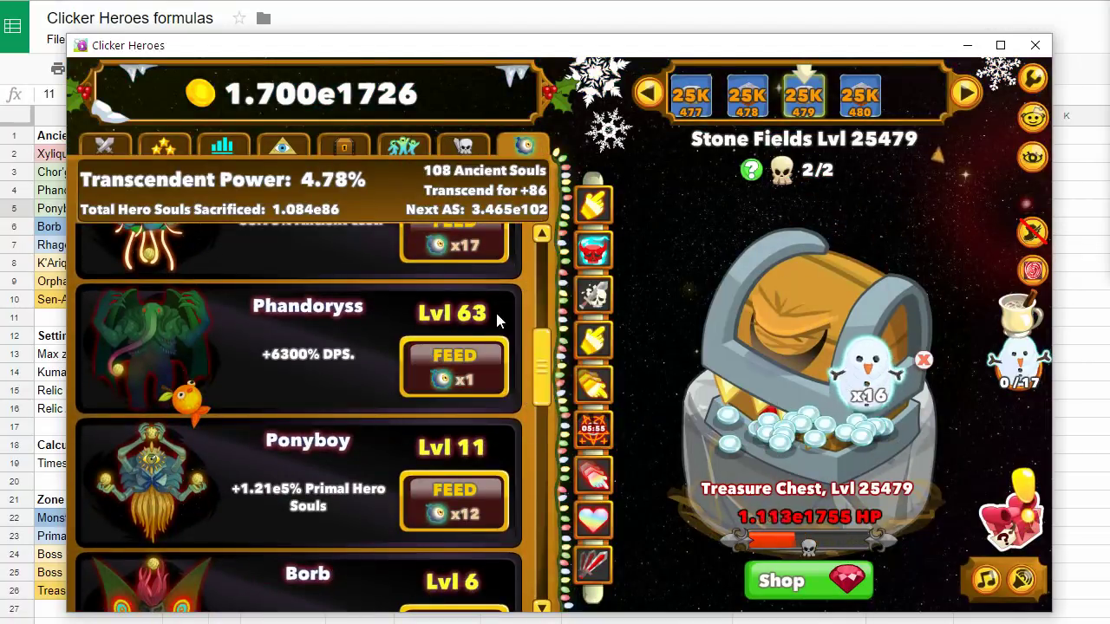
pyautogui.scroll(1, 503, 310)
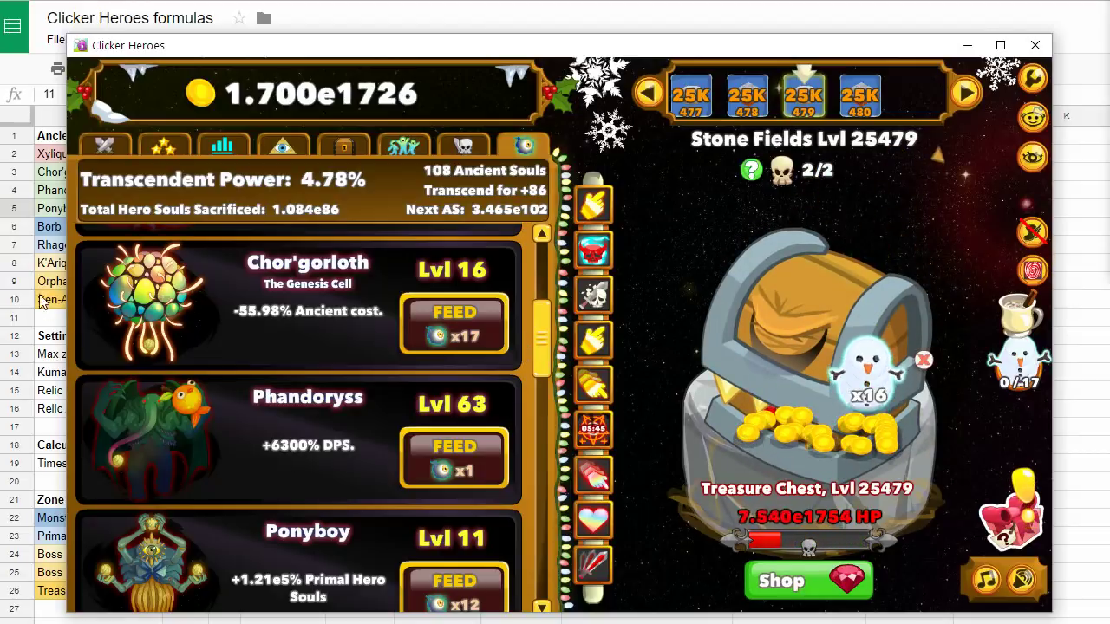
# - Switch to the Clicker Heroes formulas spreadsheet and examine the Level values from Xyliquil to Sen-Akhan
pyautogui.click(44, 247)
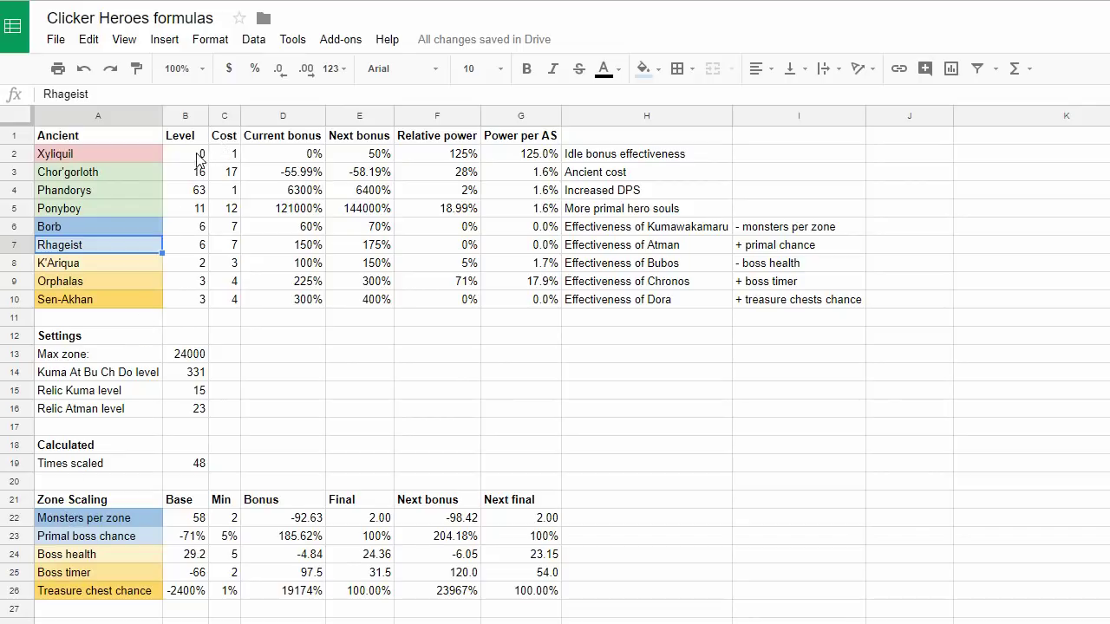
pyautogui.moveTo(201, 159); pyautogui.dragTo(204, 304)
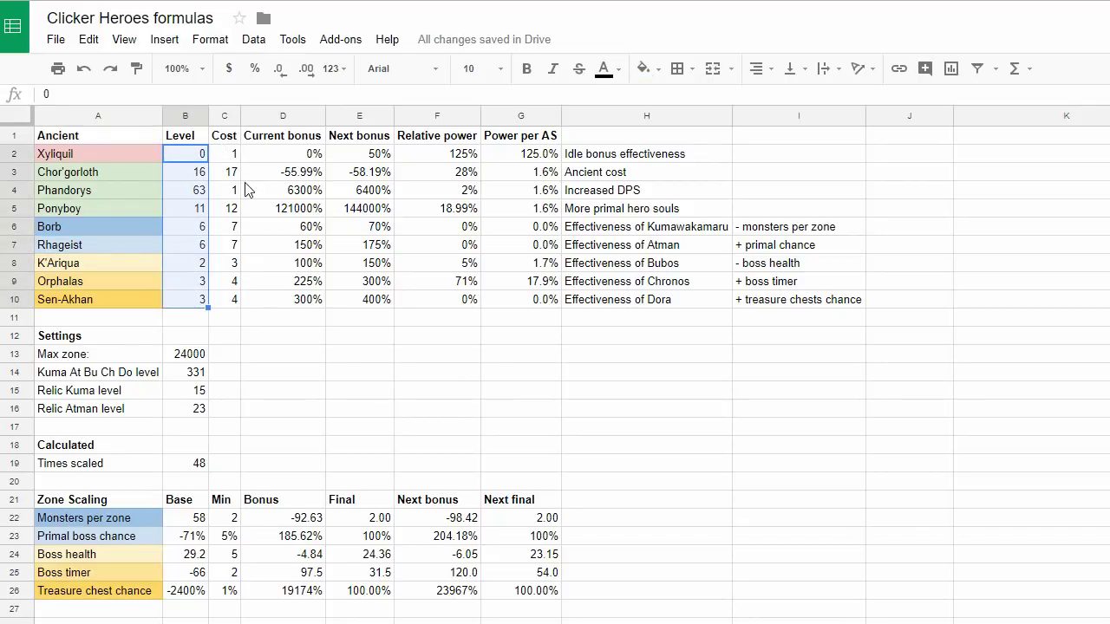
pyautogui.click(201, 171)
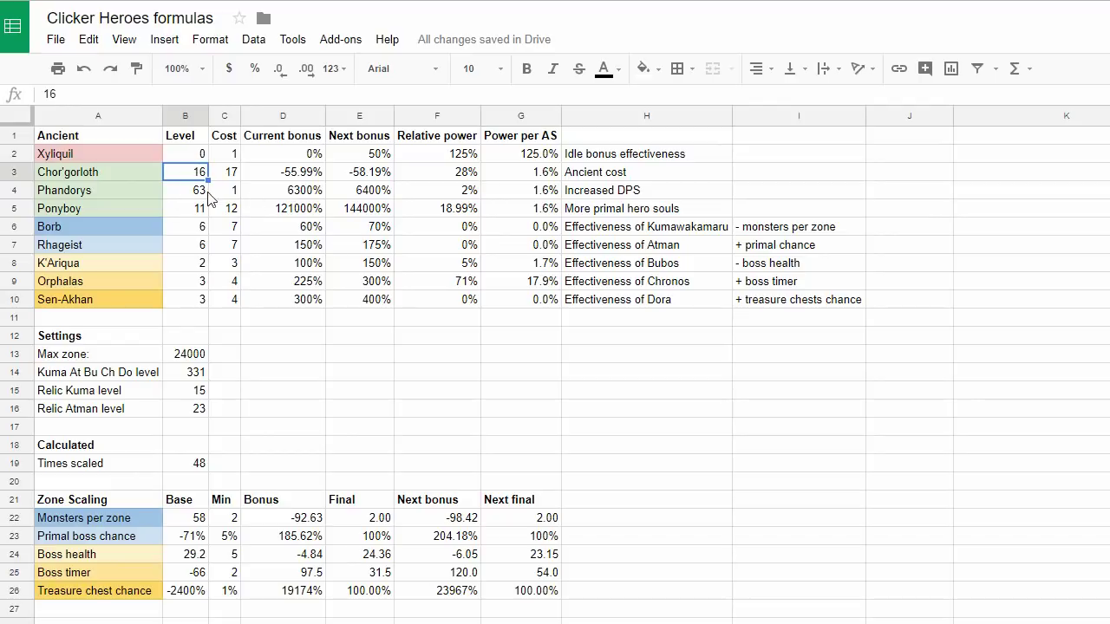
pyautogui.click(189, 159)
pyautogui.moveTo(189, 159); pyautogui.dragTo(188, 295)
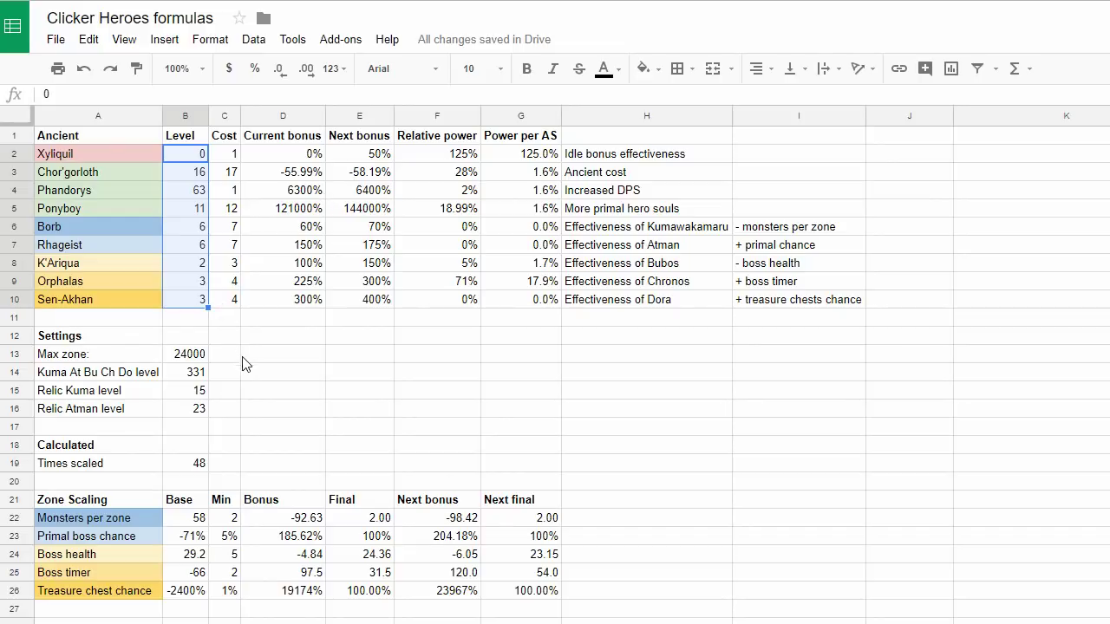
# - Examine the Max zone setting and the Base formula of each Zone Scaling row, from Monsters per zone to Treasure chest chance
pyautogui.click(64, 506)
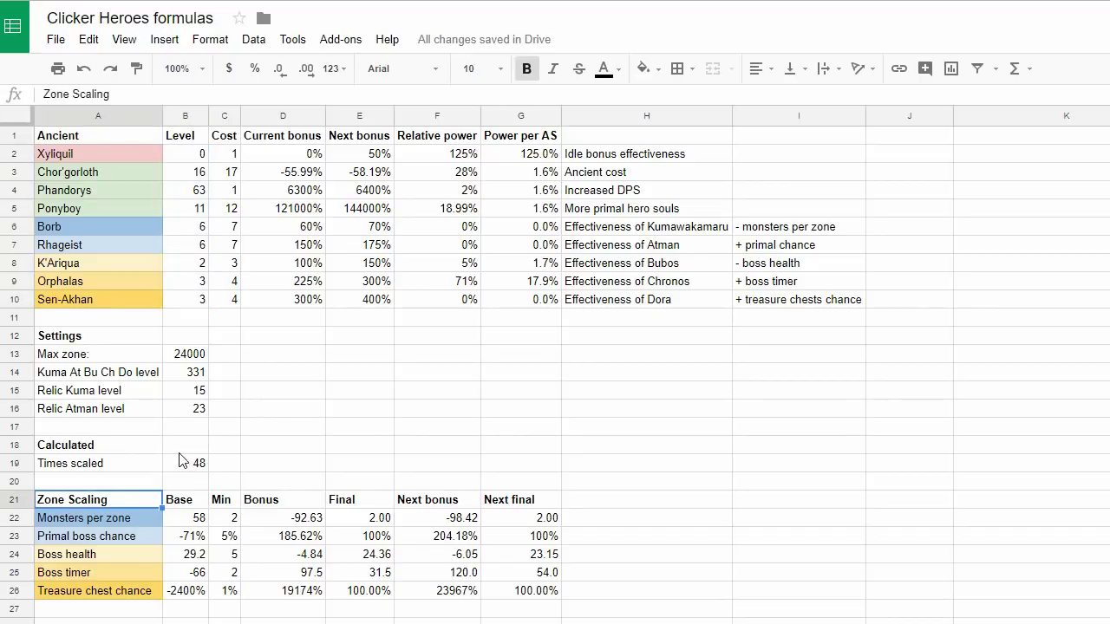
pyautogui.click(192, 357)
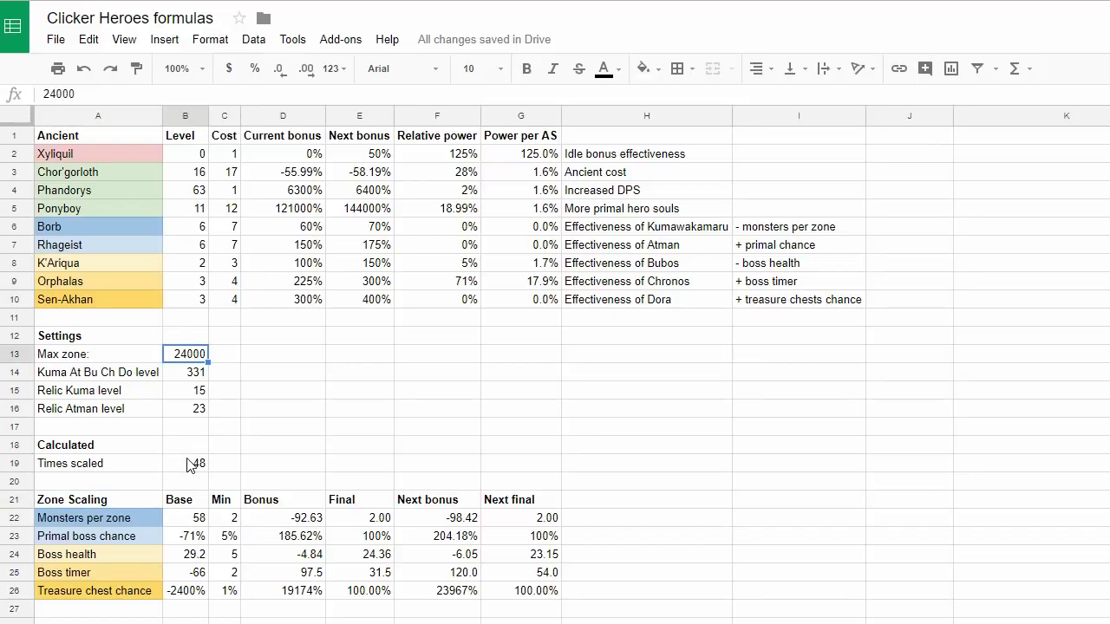
pyautogui.click(188, 521)
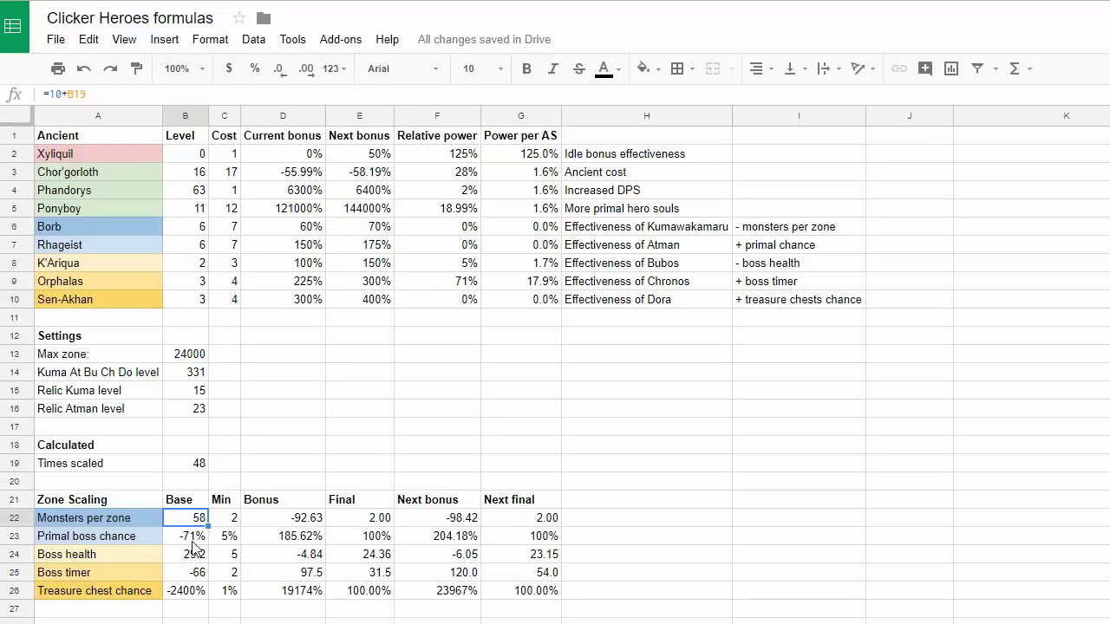
pyautogui.click(196, 539)
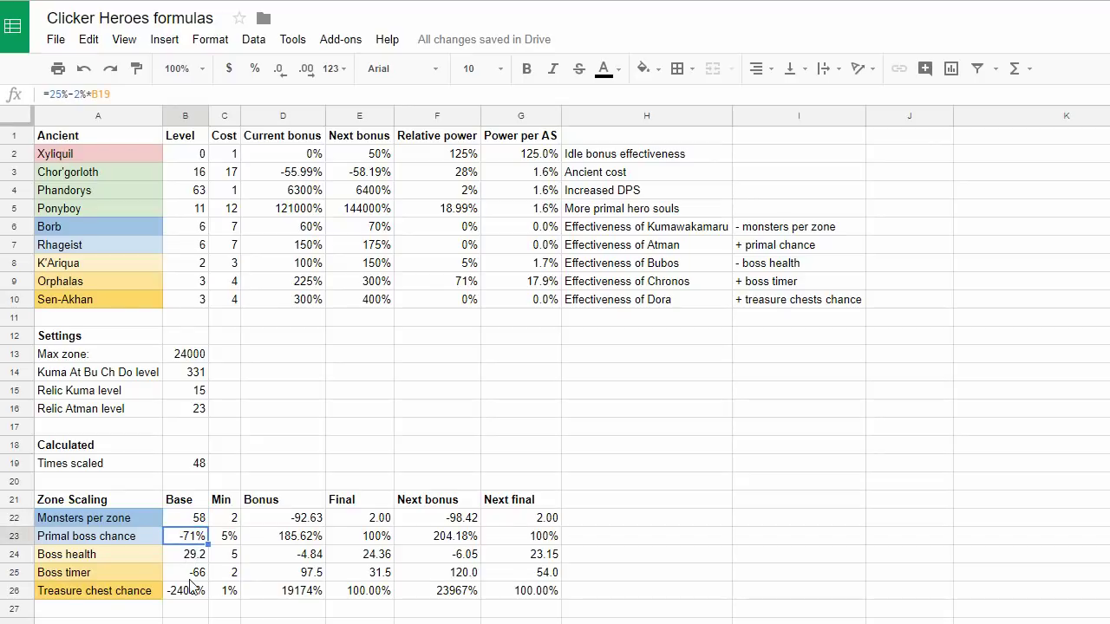
pyautogui.click(182, 557)
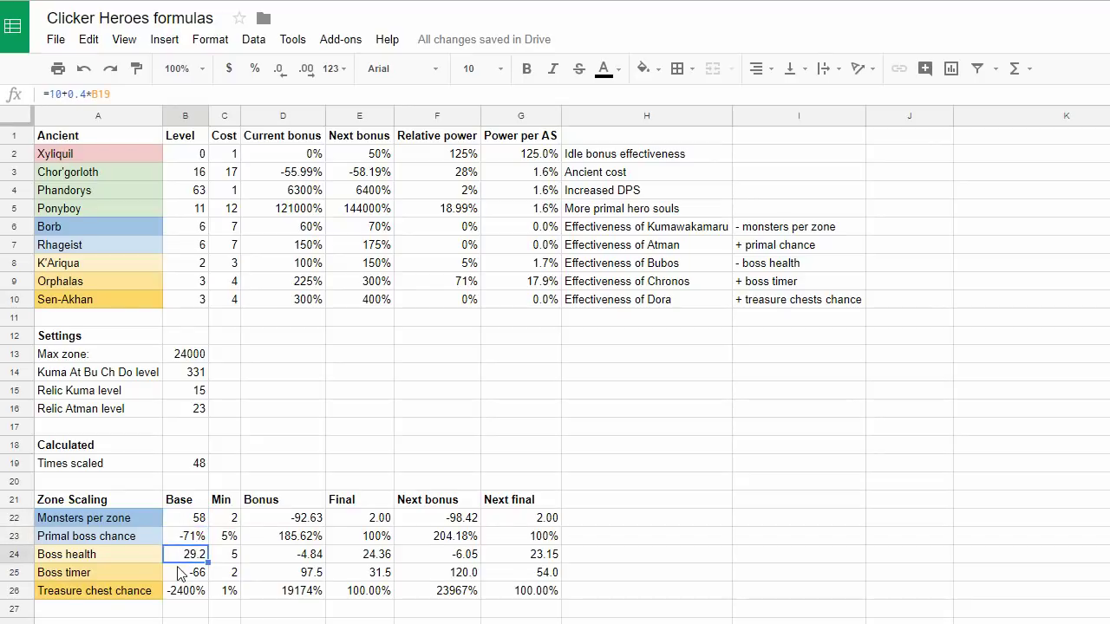
pyautogui.click(180, 574)
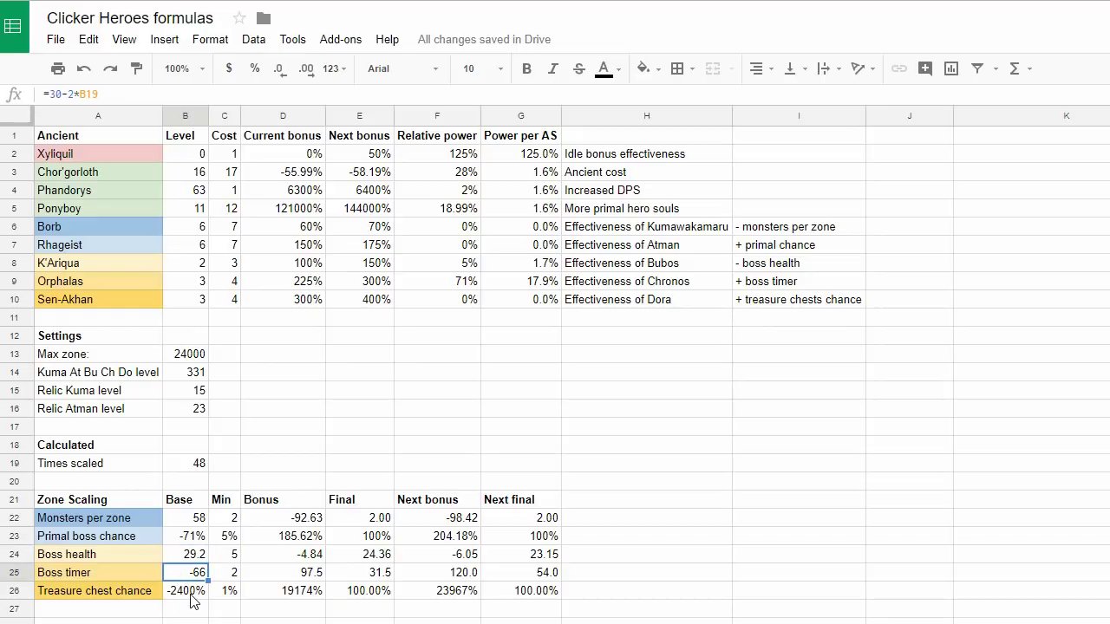
pyautogui.click(193, 593)
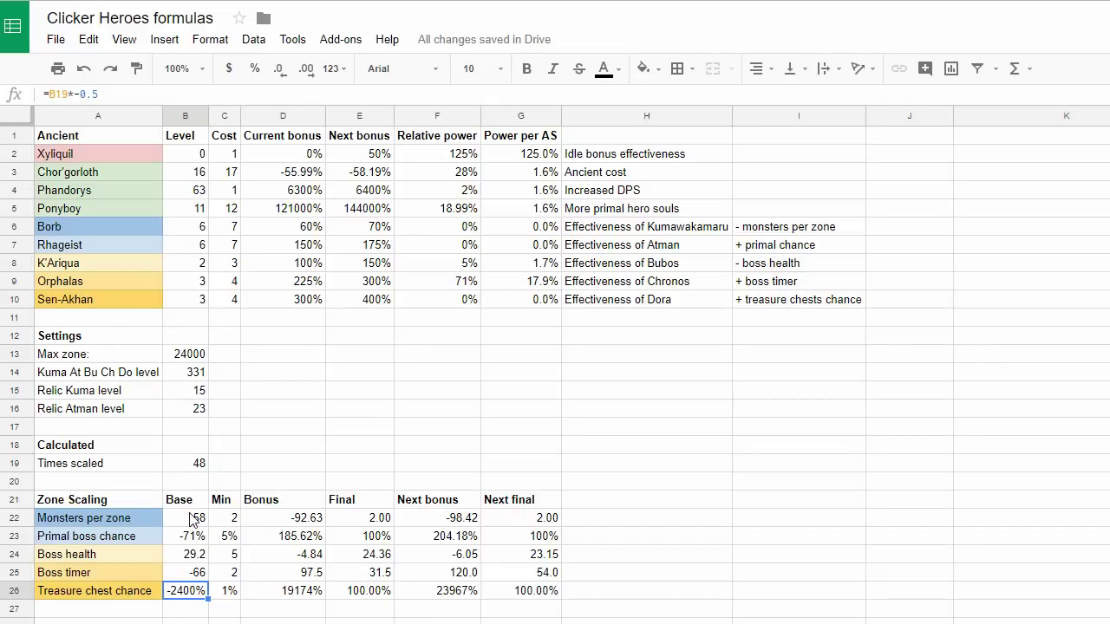
pyautogui.moveTo(194, 518); pyautogui.dragTo(195, 595)
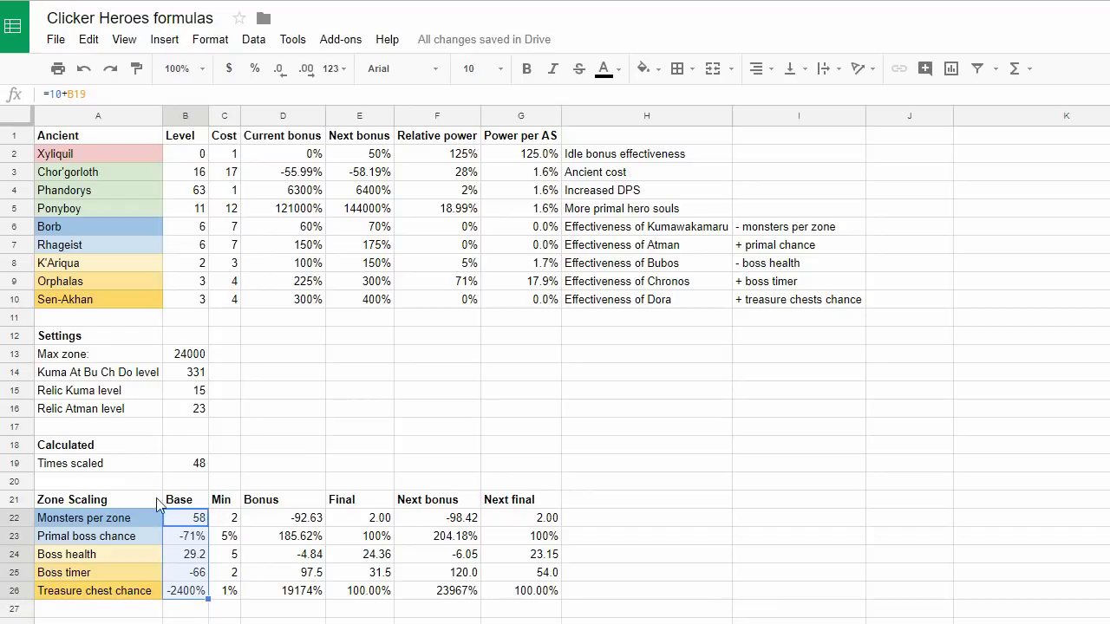
# - Review the Settings values for max zone, ancient level and relic levels, along with the Outsiders' ancient-effectiveness descriptions
pyautogui.click(191, 355)
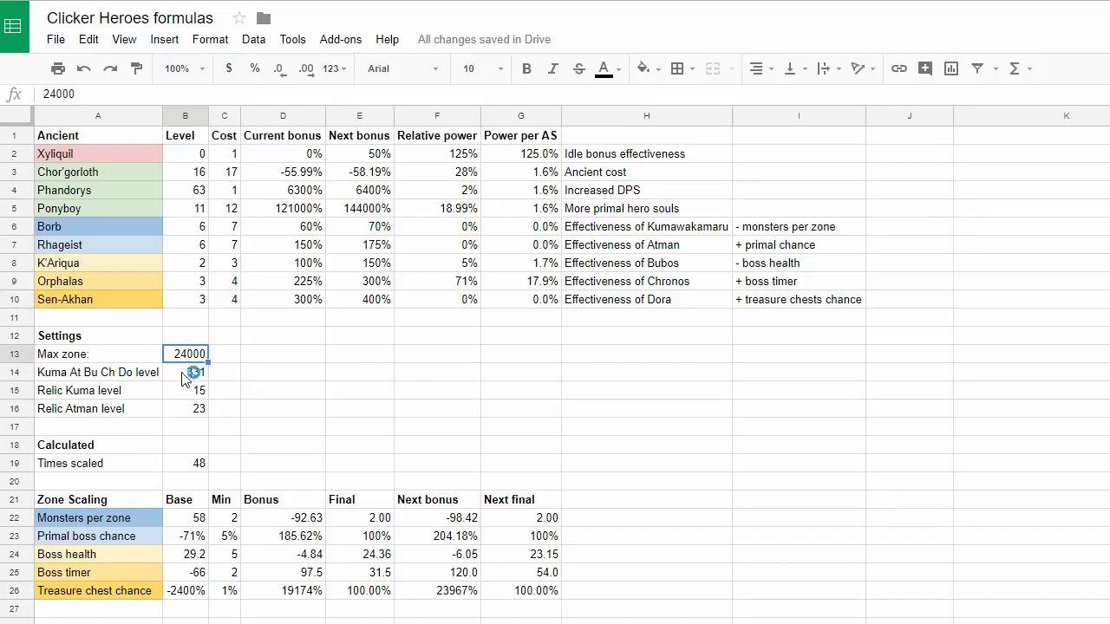
pyautogui.click(187, 356)
pyautogui.click(195, 374)
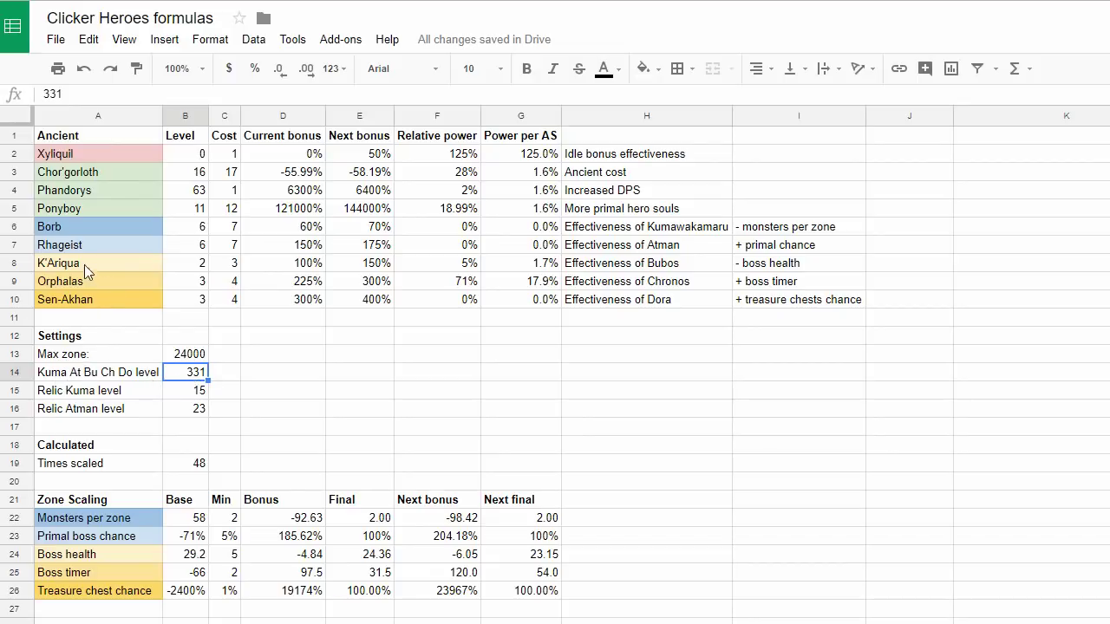
pyautogui.moveTo(85, 245); pyautogui.dragTo(98, 299)
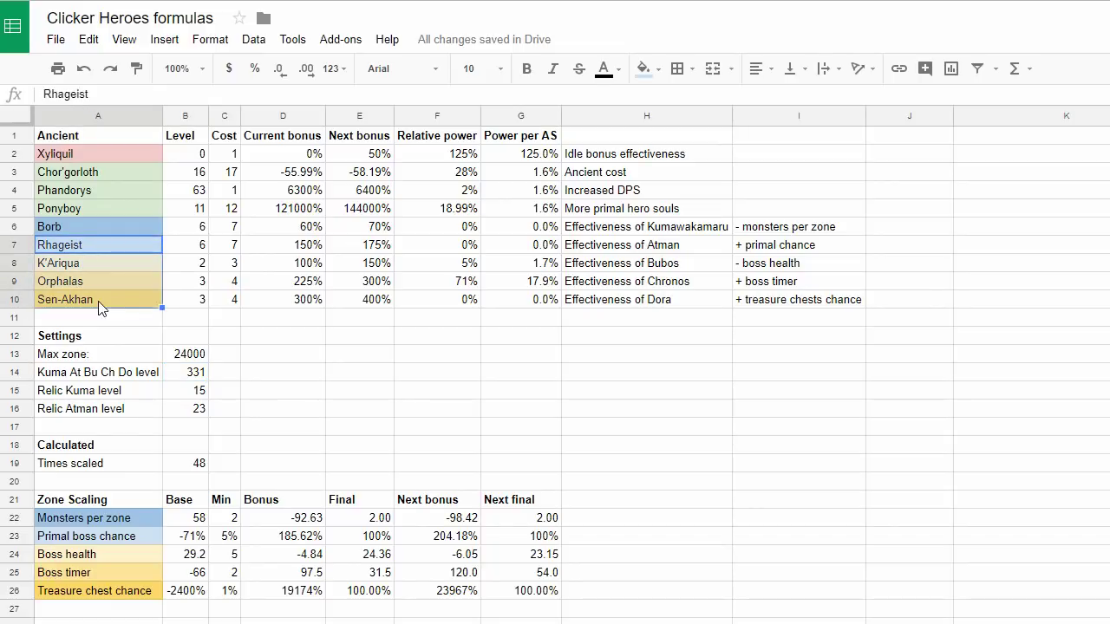
pyautogui.click(667, 229)
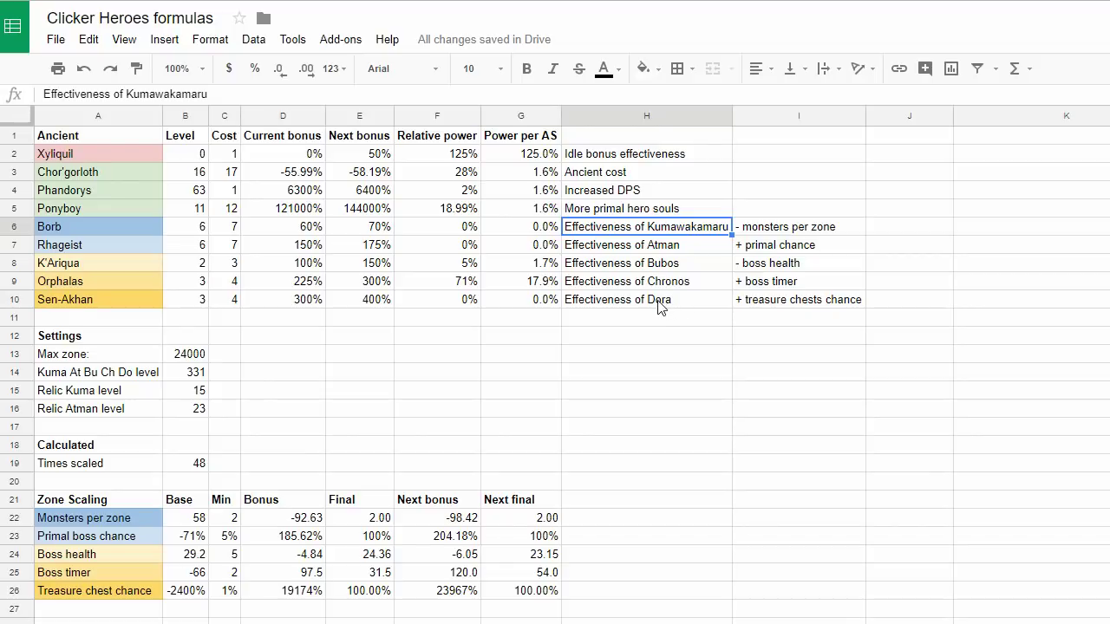
pyautogui.click(191, 376)
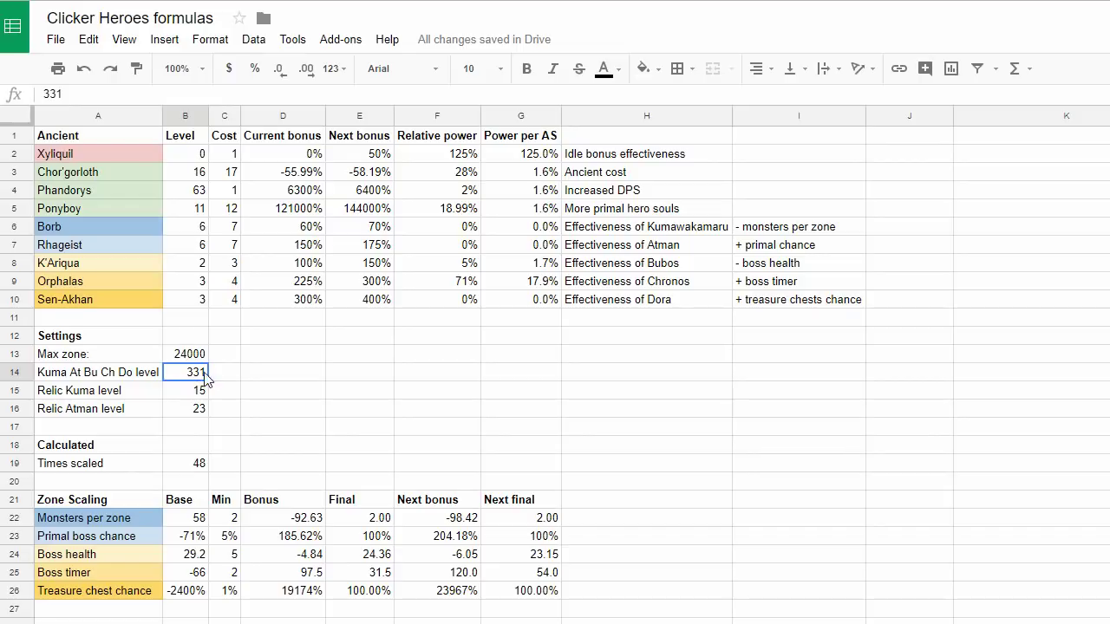
pyautogui.moveTo(192, 392); pyautogui.dragTo(194, 414)
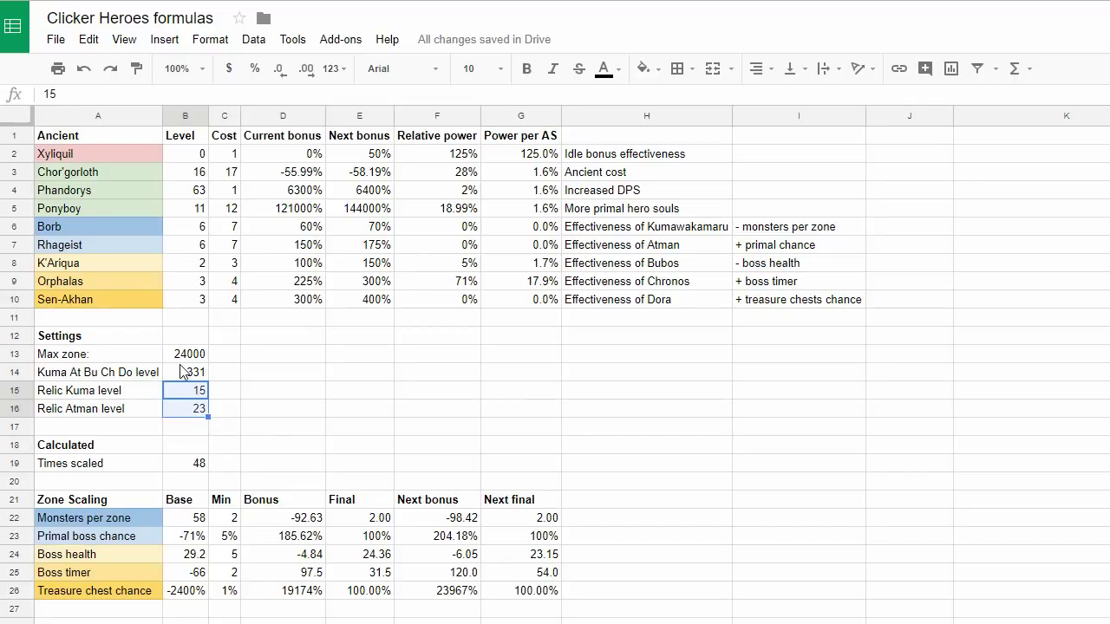
pyautogui.moveTo(185, 356); pyautogui.dragTo(194, 422)
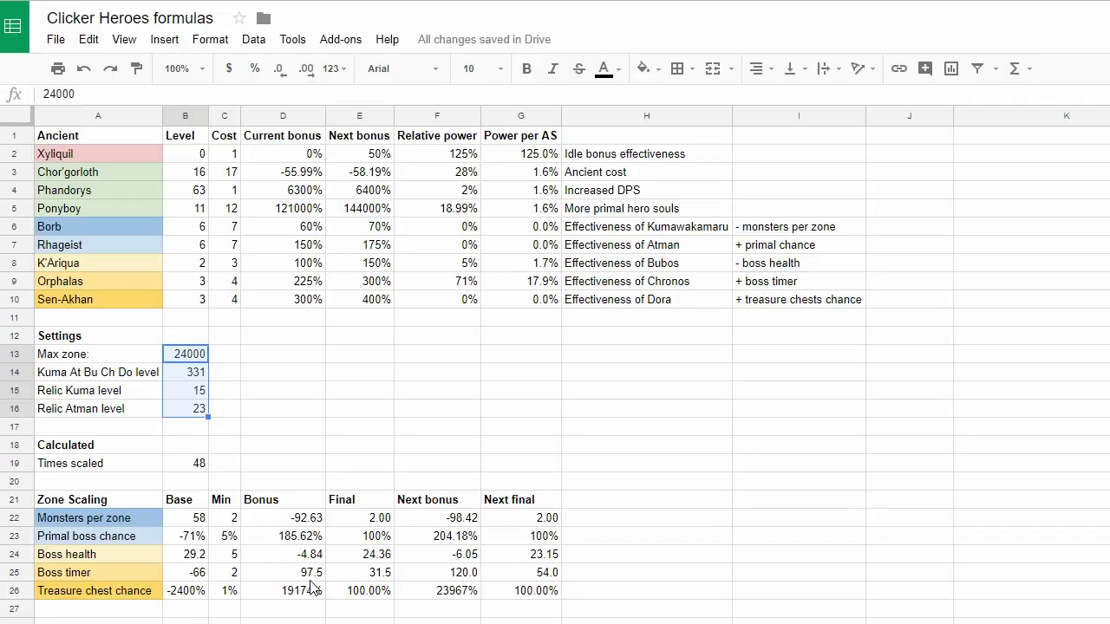
# - Inspect the Boss timer's Final and Bonus formulas and the Orphalas and Kuma At Bu Ch Do levels behind them
pyautogui.click(379, 580)
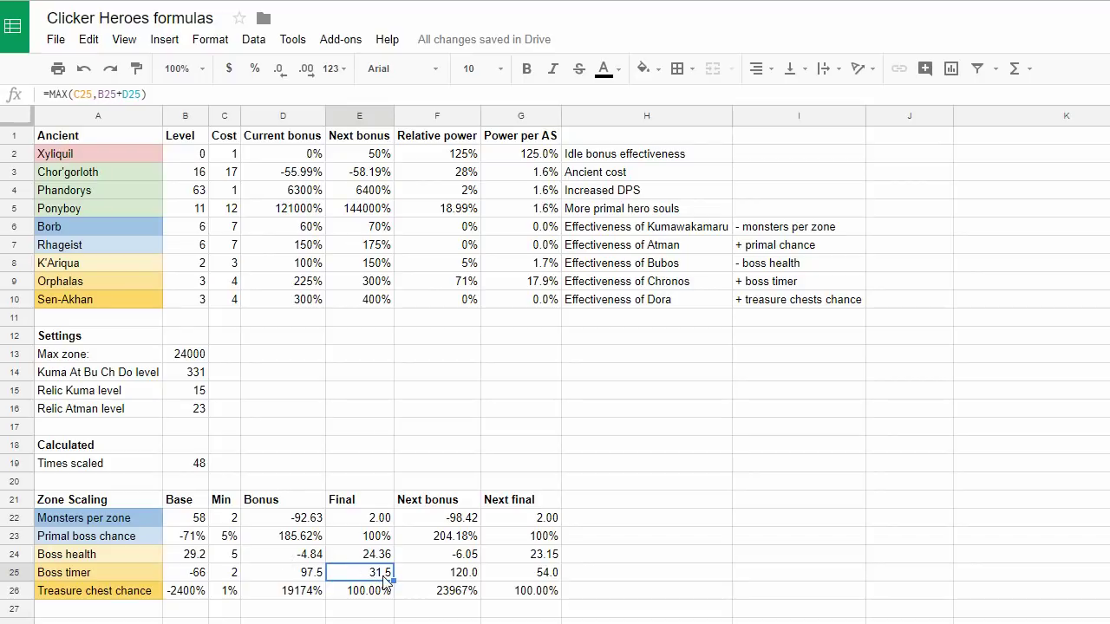
pyautogui.click(304, 576)
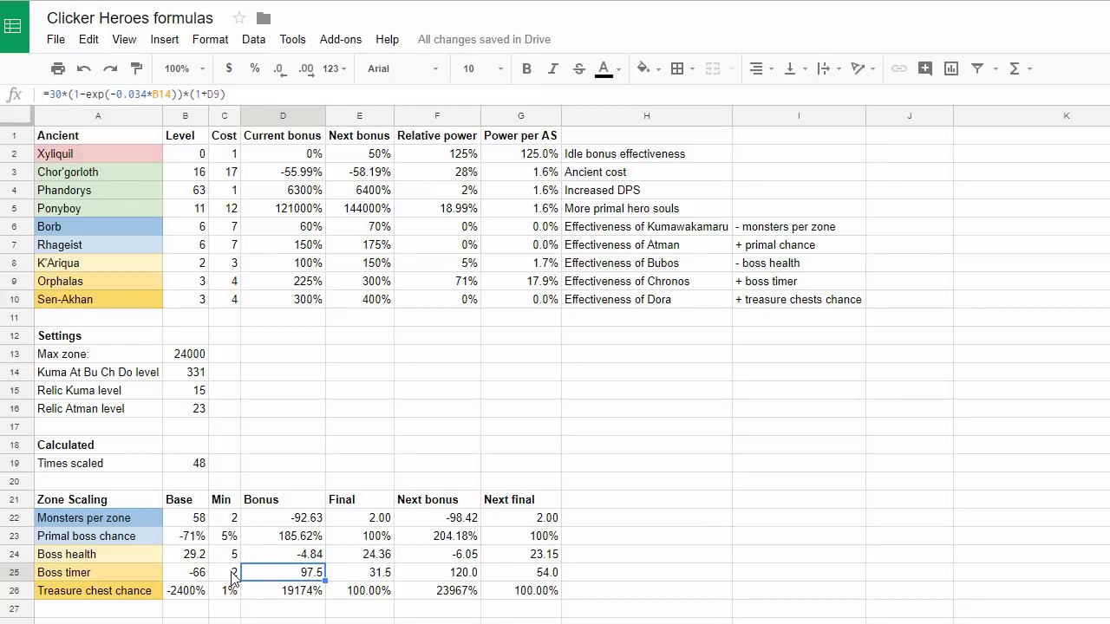
pyautogui.click(374, 575)
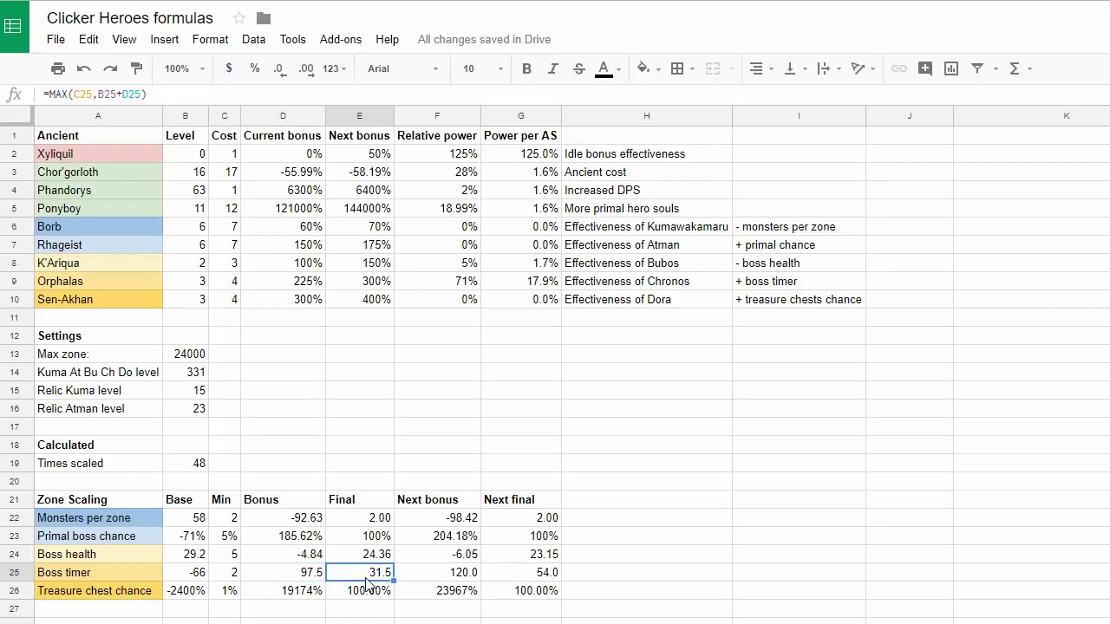
pyautogui.click(199, 283)
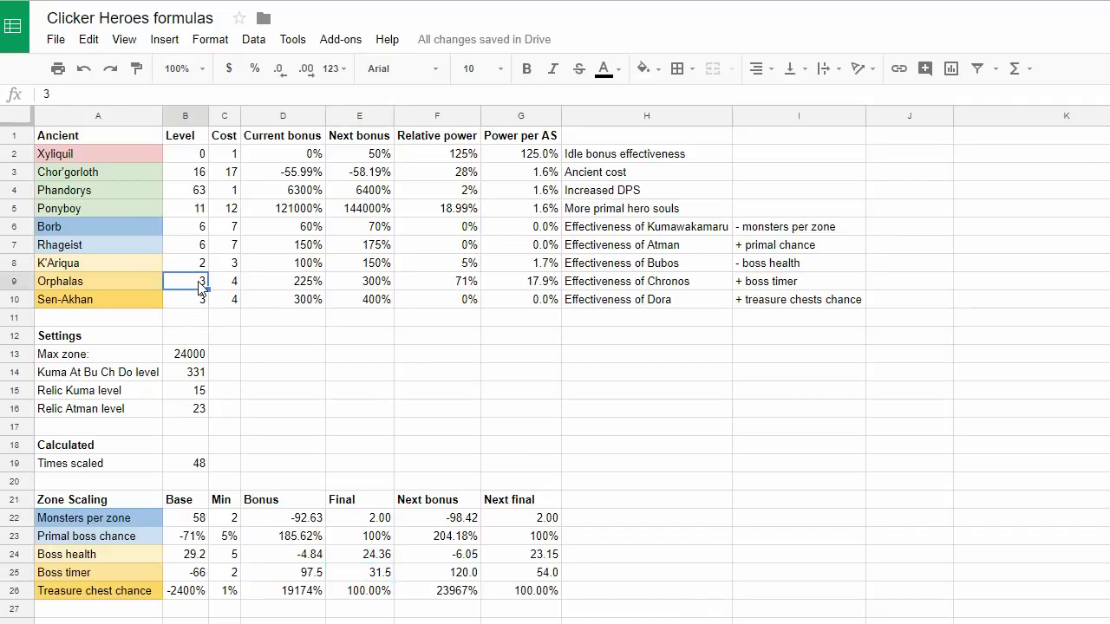
pyautogui.click(193, 381)
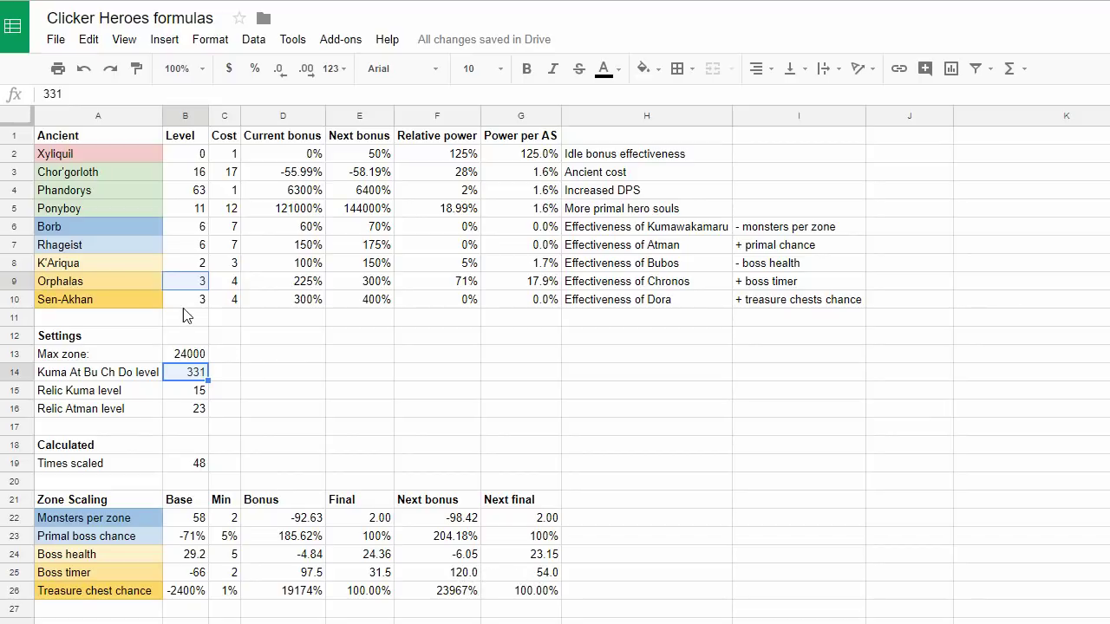
pyautogui.click(199, 287)
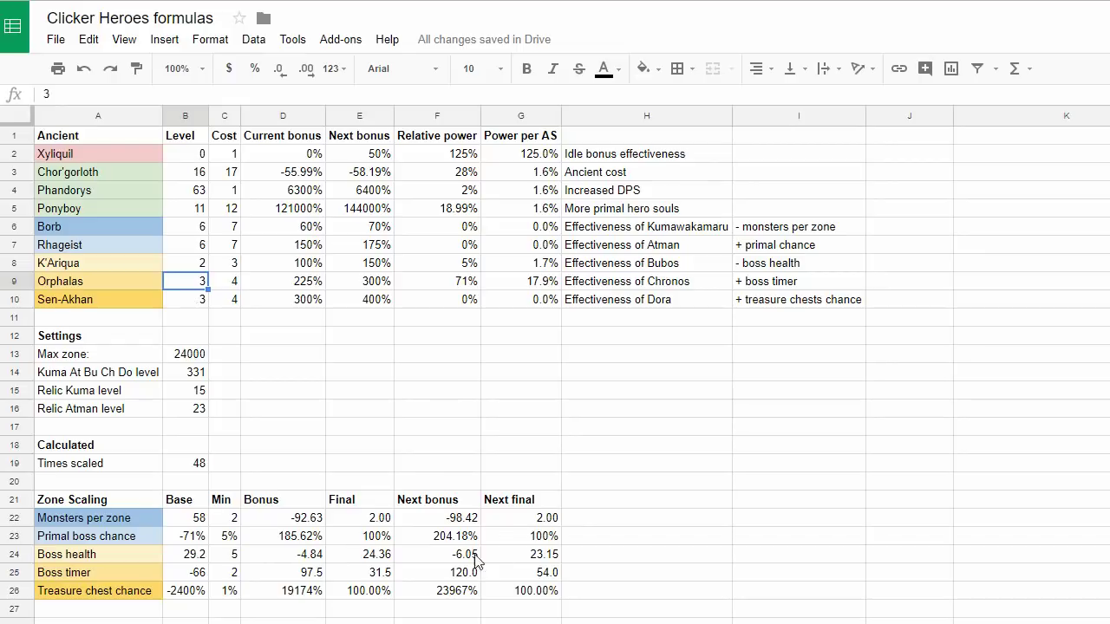
# - Inspect the Boss timer's Next final formula, Orphalas' Relative power and Power per AS formulas, and Power per AS from Chor'gorloth to Ponyboy
pyautogui.click(534, 577)
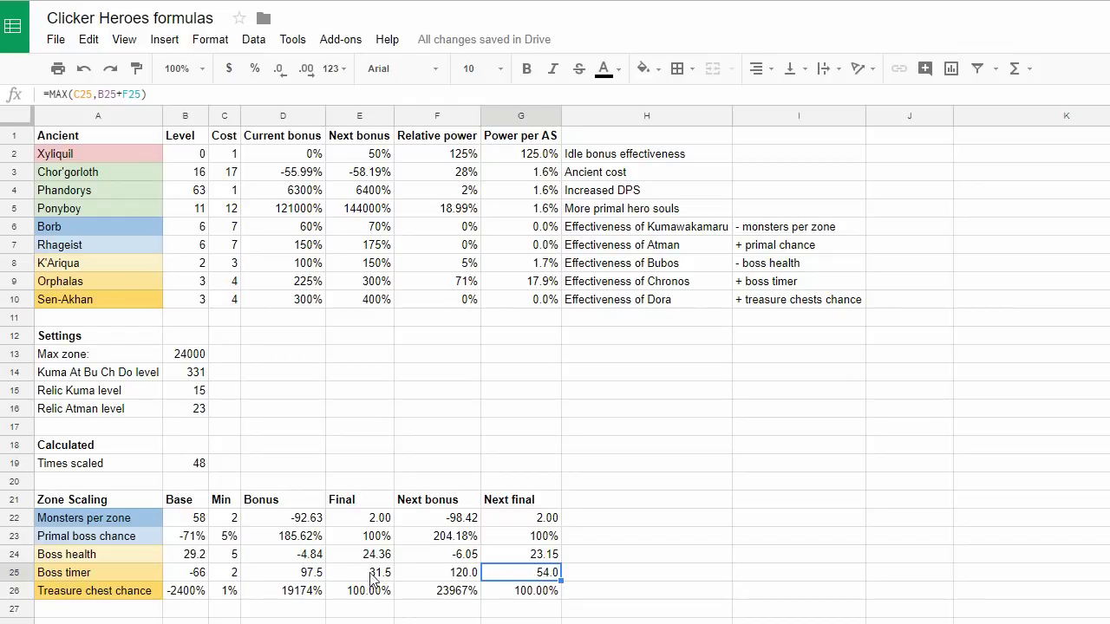
pyautogui.click(468, 287)
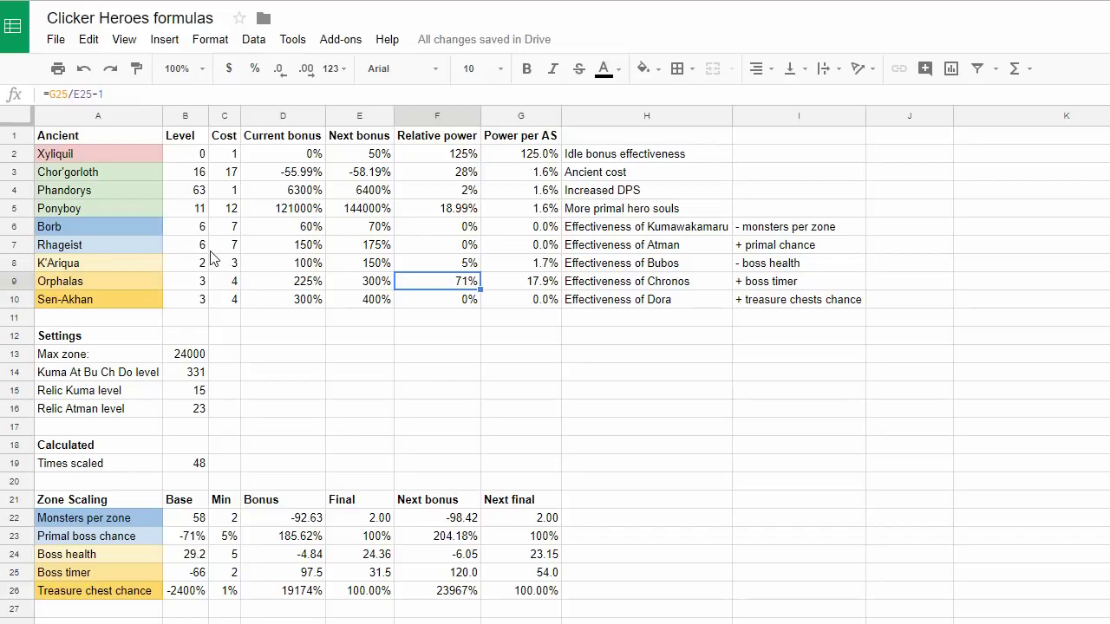
pyautogui.click(544, 284)
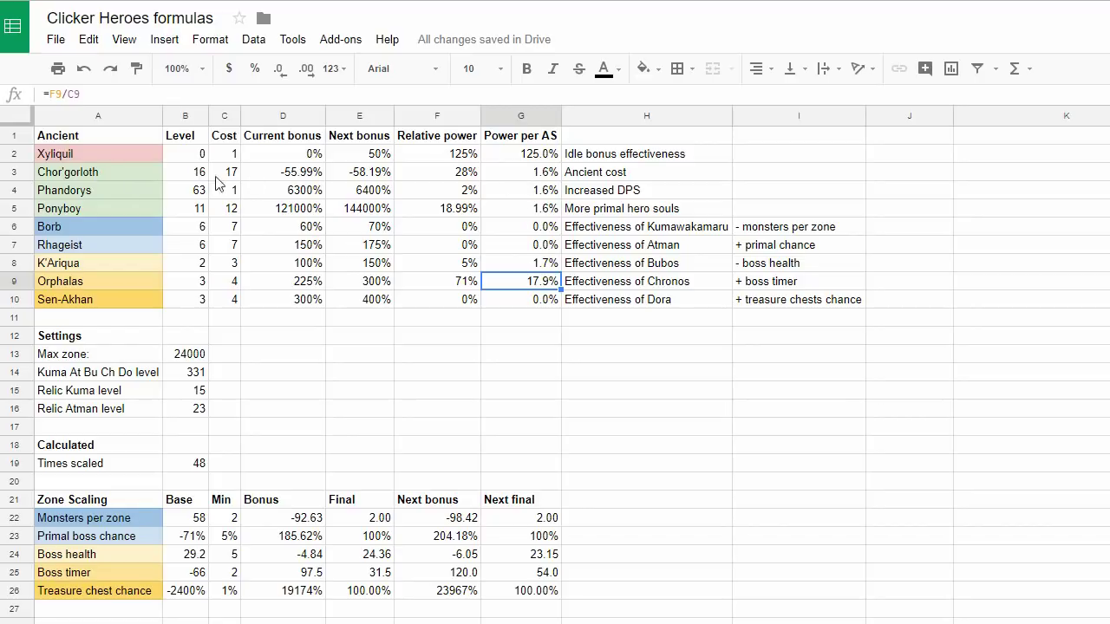
pyautogui.click(527, 173)
pyautogui.moveTo(531, 189); pyautogui.dragTo(533, 212)
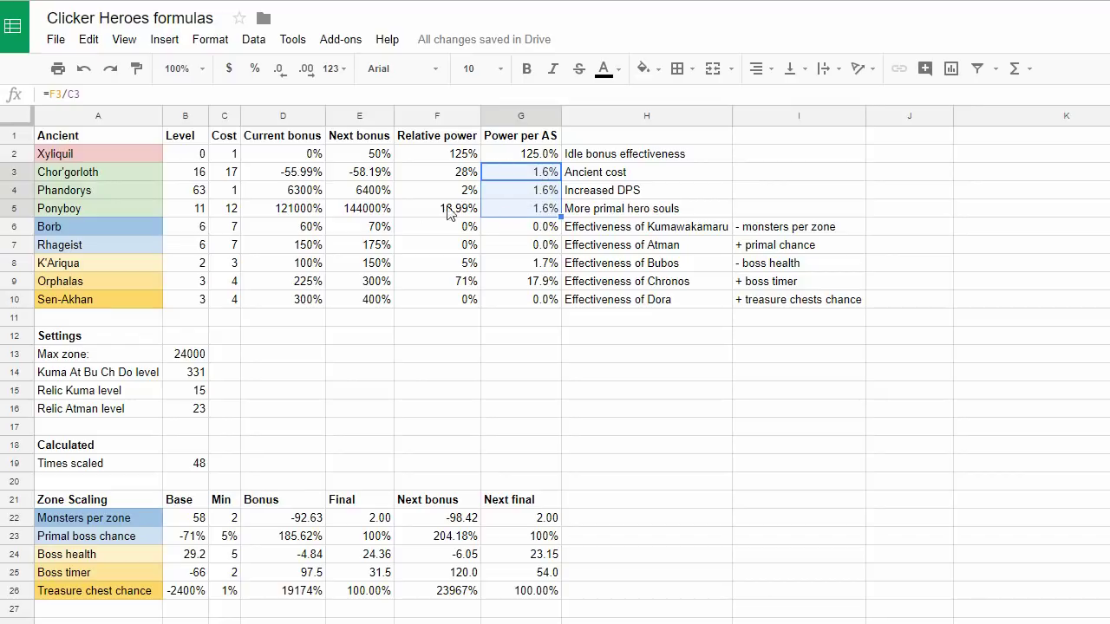
# - Raise Ponyboy's Level to 12 and on to 13 to test how its Power per AS responds
pyautogui.click(196, 211)
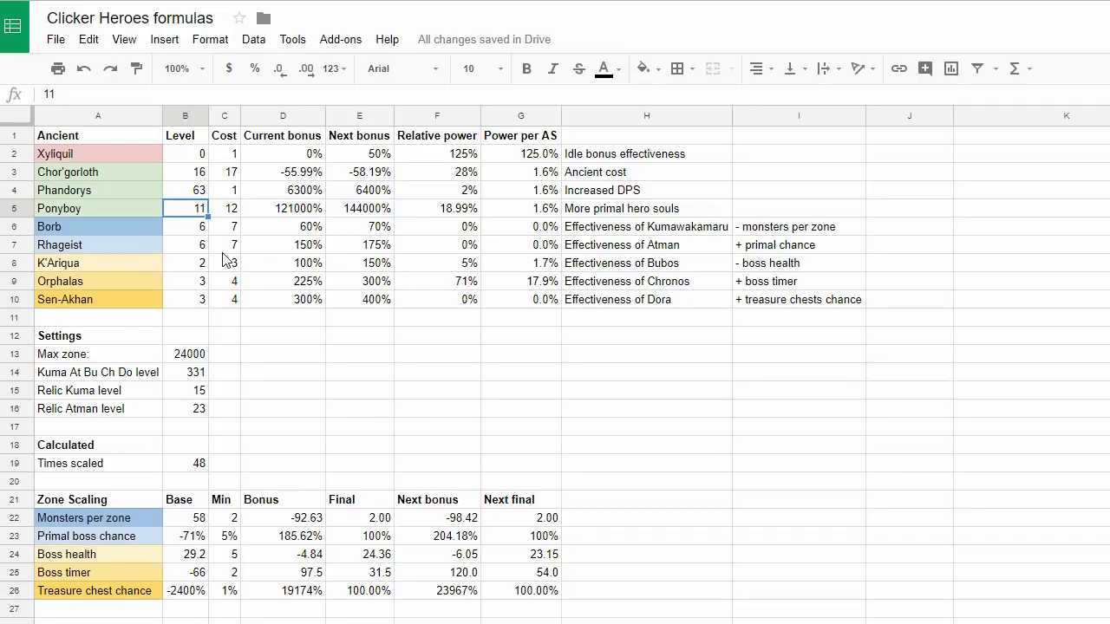
pyautogui.write('12')
pyautogui.hotkey('ctrl', 'Return')
pyautogui.write('13')
pyautogui.hotkey('ctrl', 'Return')
# - Set Chor'gorloth's Level to 18 and keep that cell selected
pyautogui.press('Up')
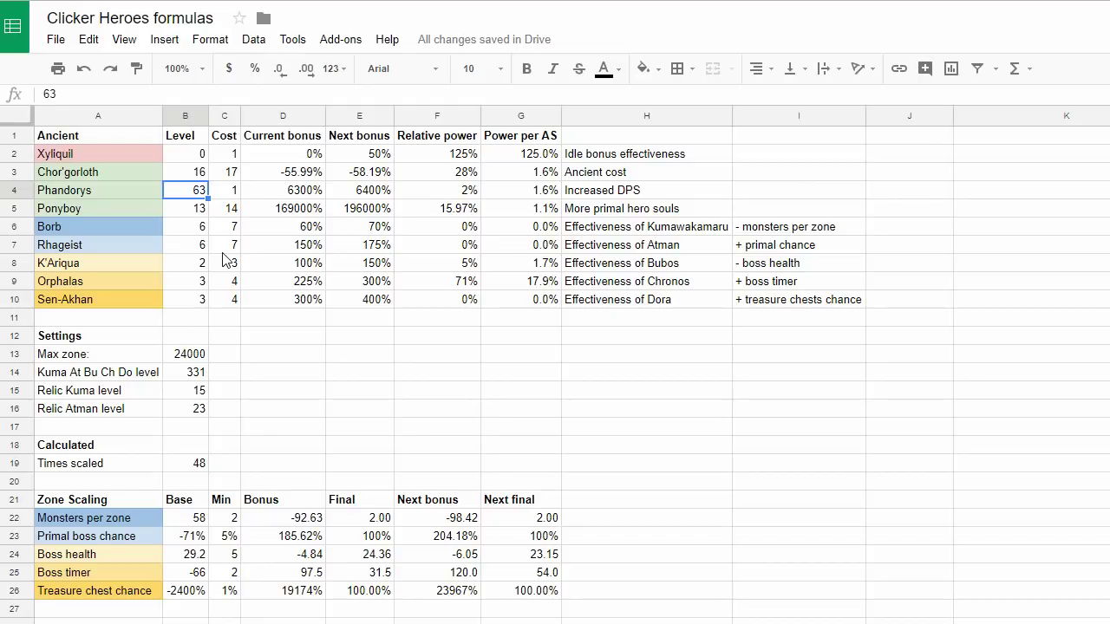
pyautogui.press('Up')
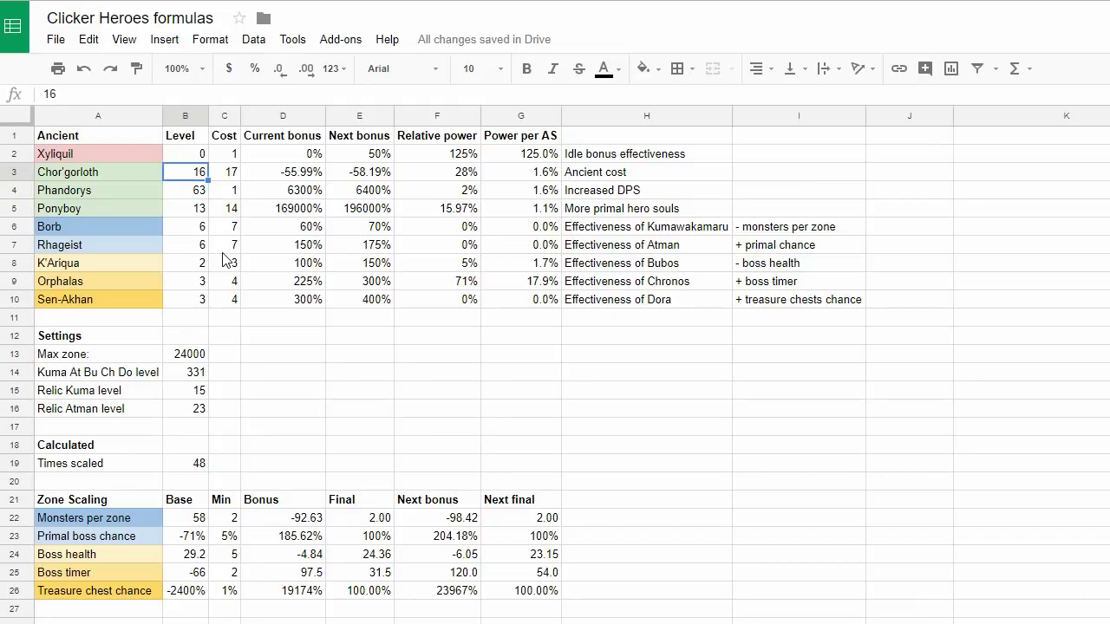
pyautogui.write('18')
pyautogui.press('Return')
pyautogui.press('Up')
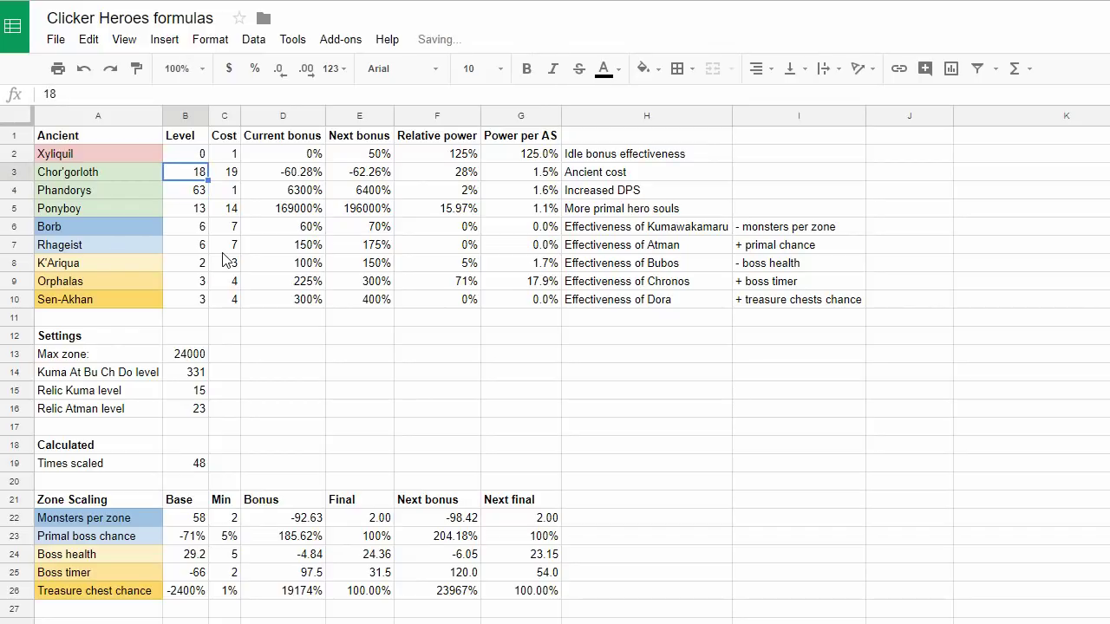